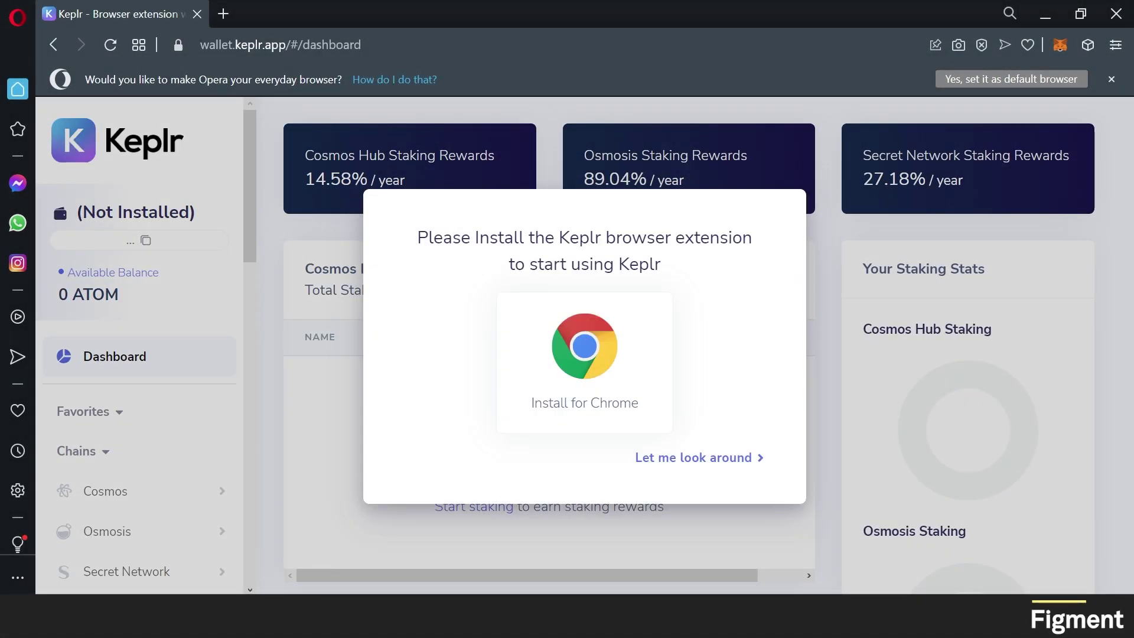
Install the Keplr extension in Opera from the Chrome Web Store.
{"action": "left_click", "coordinate": [612, 387]}
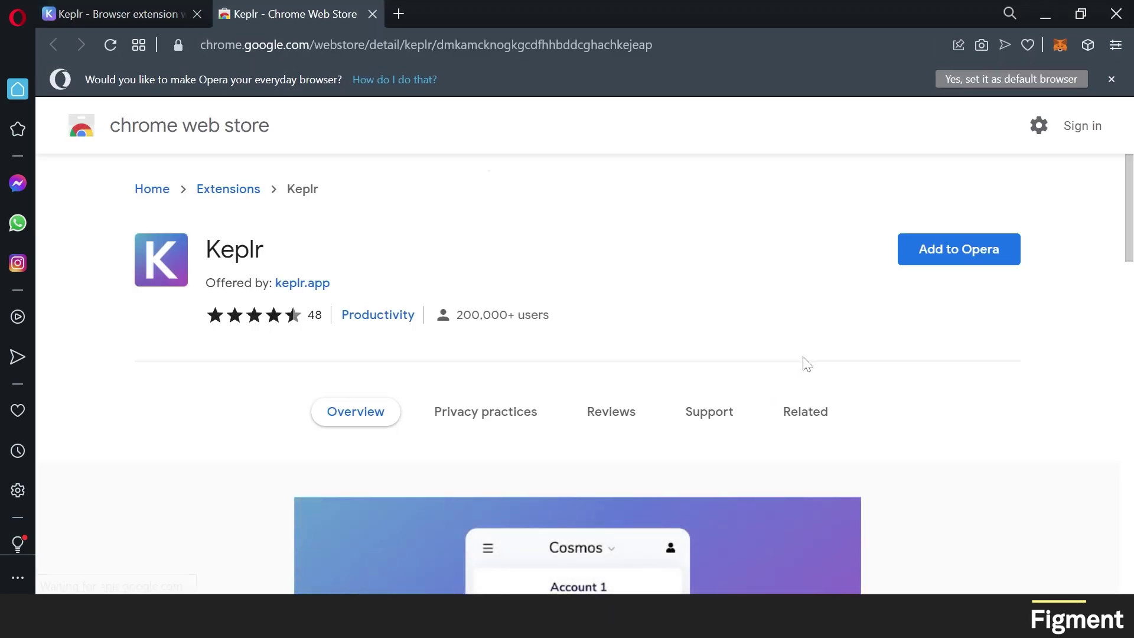
{"action": "left_click", "coordinate": [996, 243]}
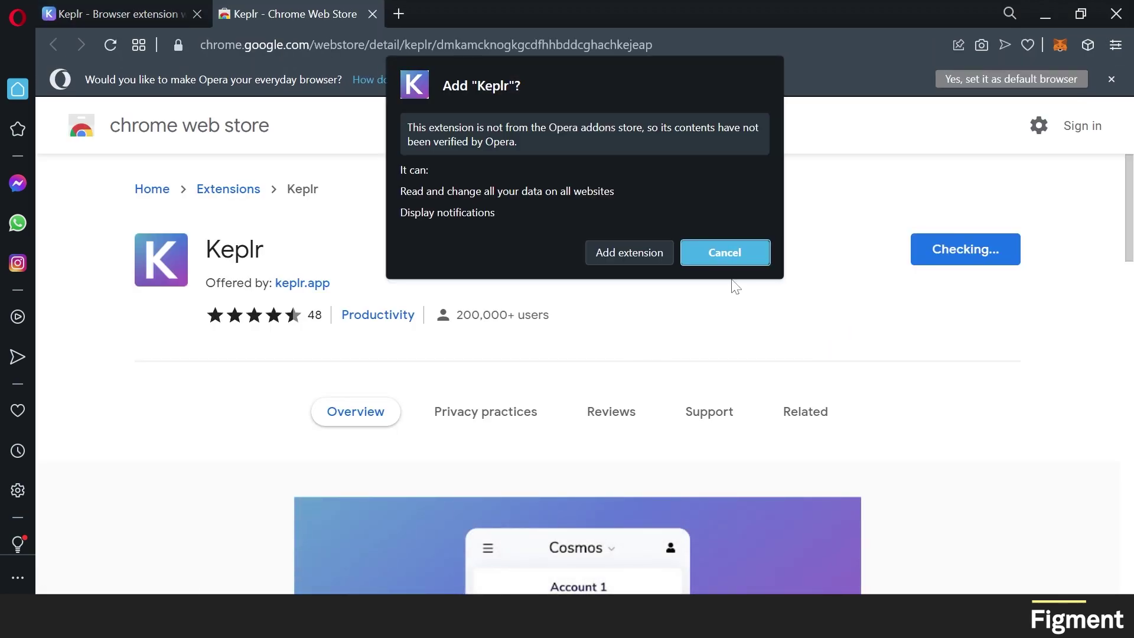
{"action": "left_click", "coordinate": [637, 251]}
Pin Keplr to the toolbar and open its welcome page.
{"action": "right_click", "coordinate": [1063, 47]}
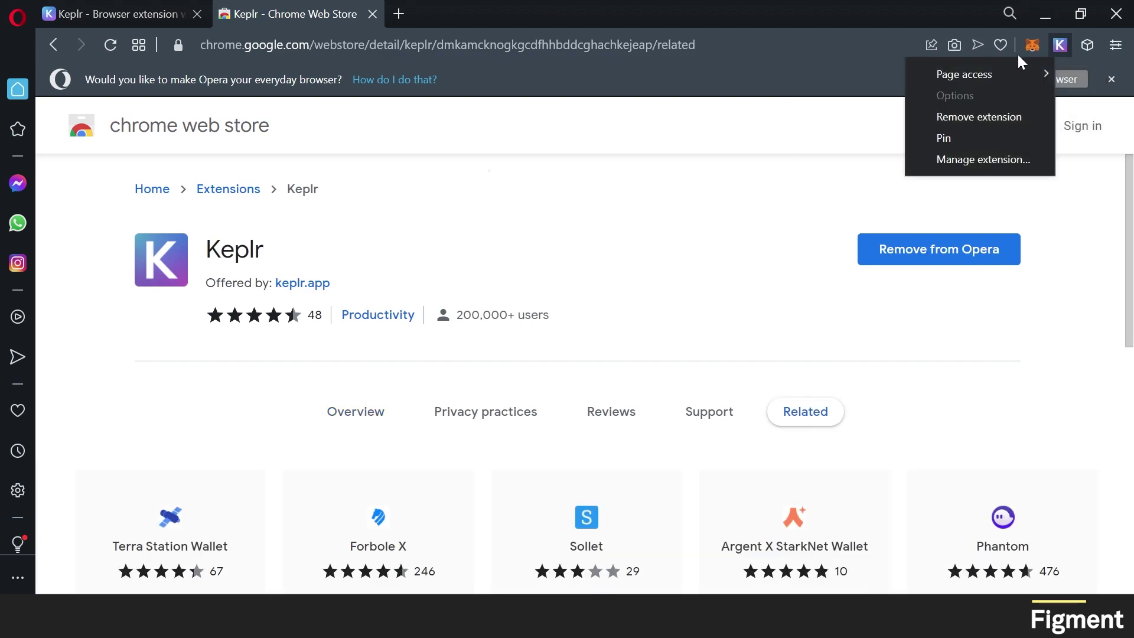
{"action": "left_click", "coordinate": [973, 139]}
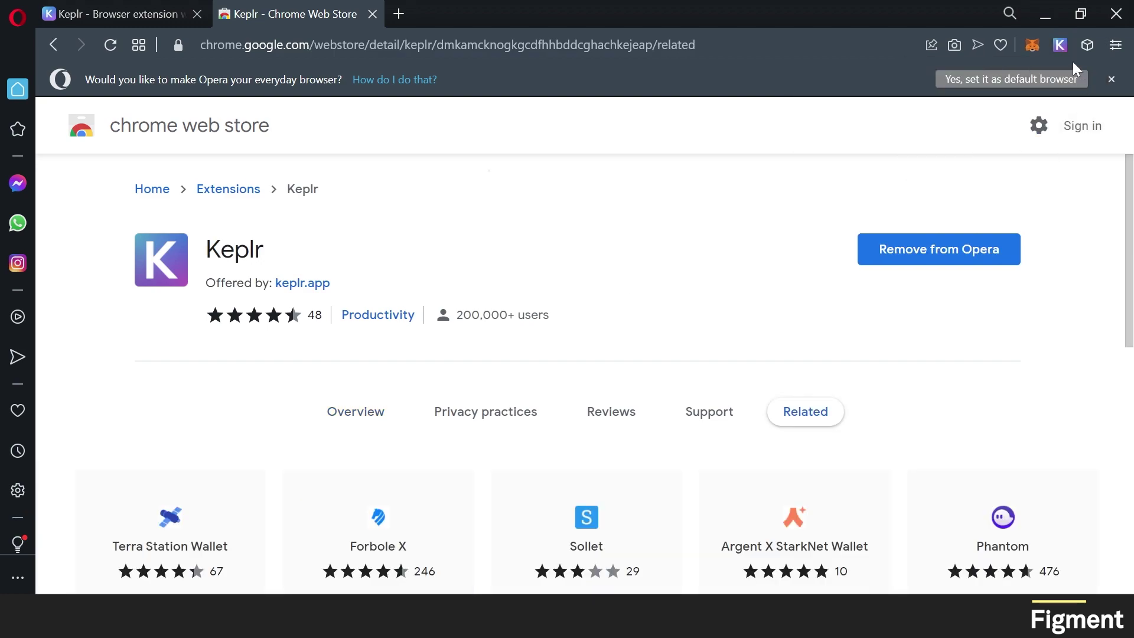
{"action": "left_click", "coordinate": [1064, 44]}
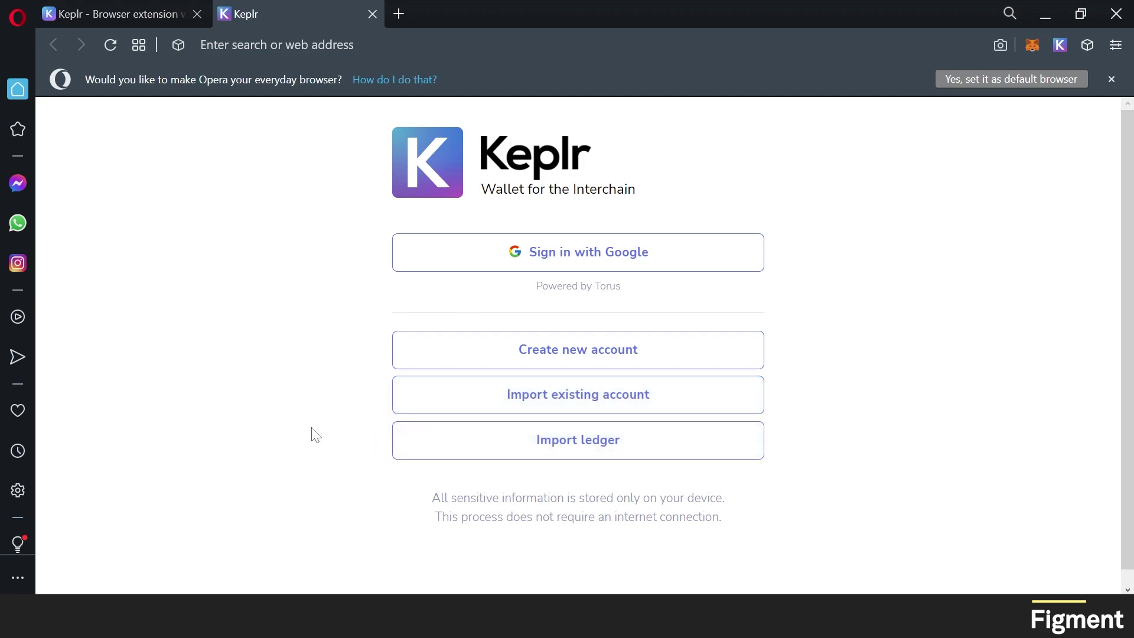
Start a new Keplr account and select its generated 12-word mnemonic seed.
{"action": "left_click", "coordinate": [655, 351]}
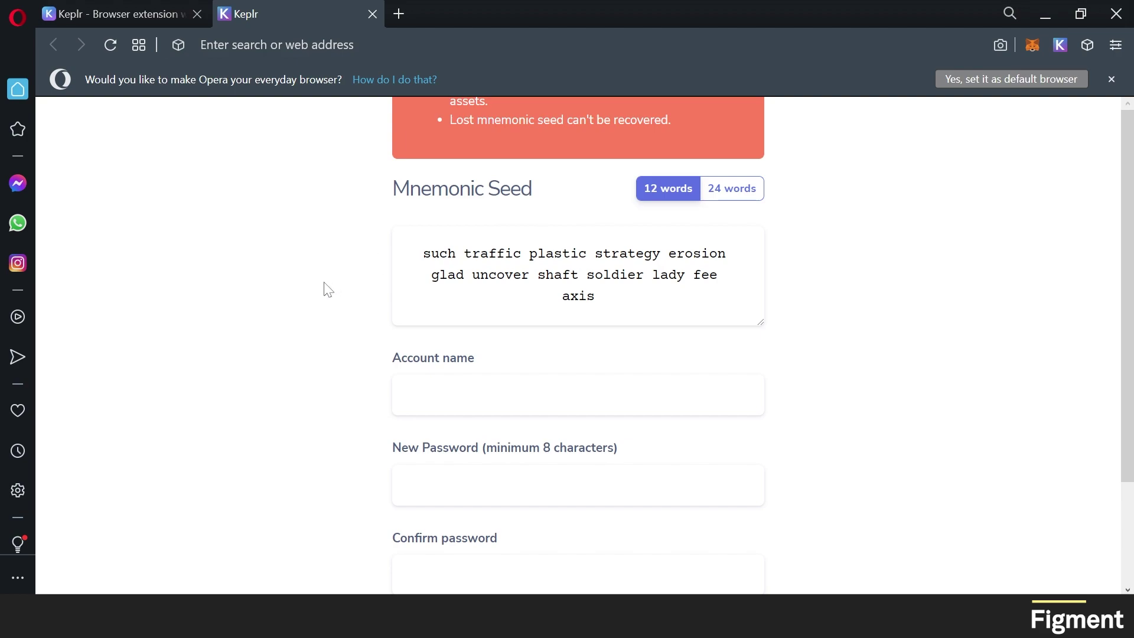
{"action": "triple_click", "coordinate": [508, 274]}
{"action": "key", "text": "ctrl+c"}
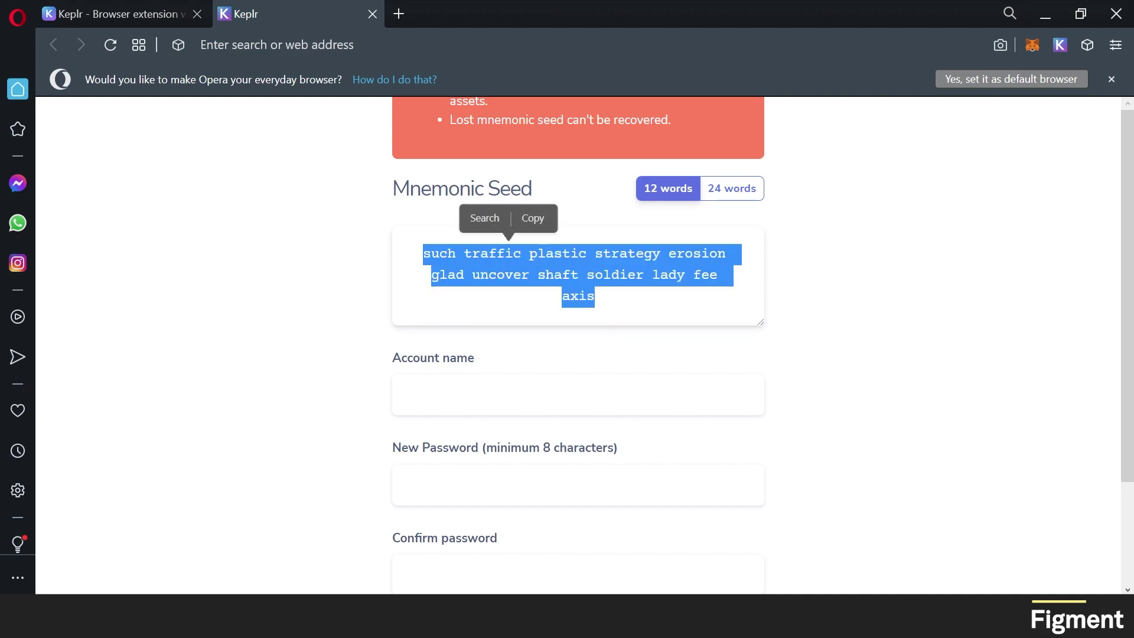
{"action": "left_click", "coordinate": [345, 301]}
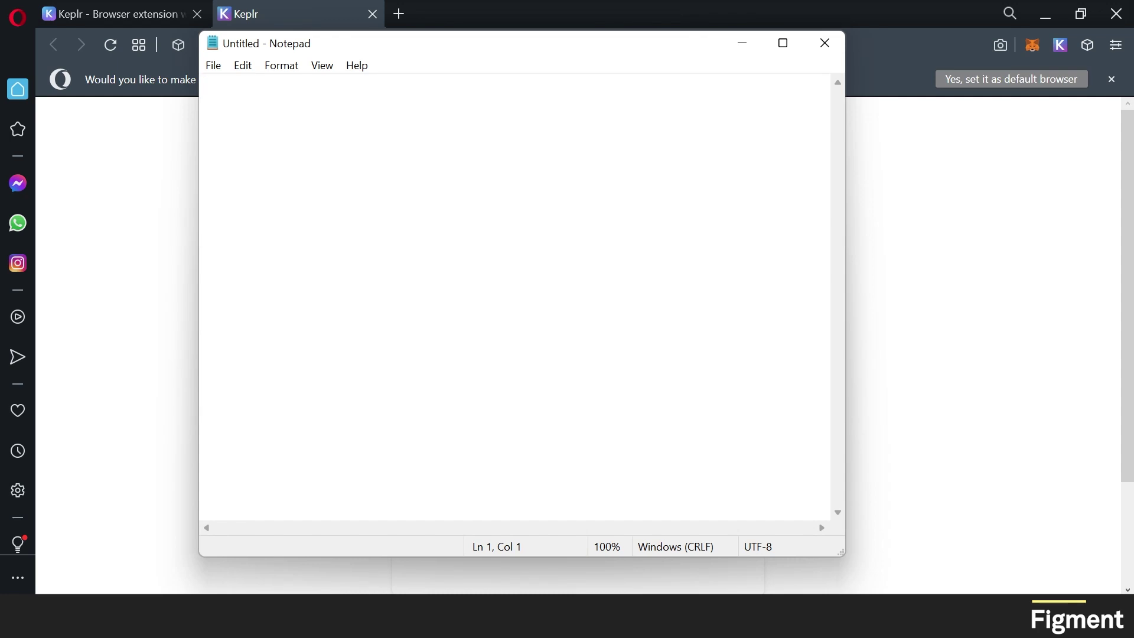
Paste the seed phrase into Notepad and move the Notepad window aside.
{"action": "right_click", "coordinate": [217, 91]}
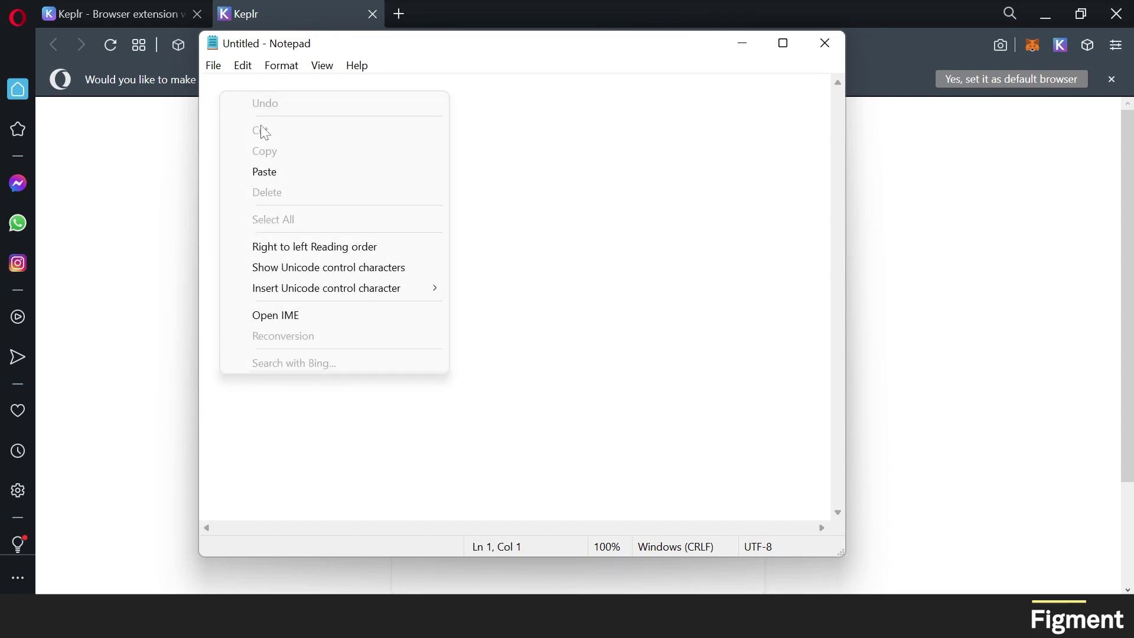
{"action": "left_click", "coordinate": [265, 171]}
{"action": "left_click_drag", "start_coordinate": [588, 47], "coordinate": [711, 73]}
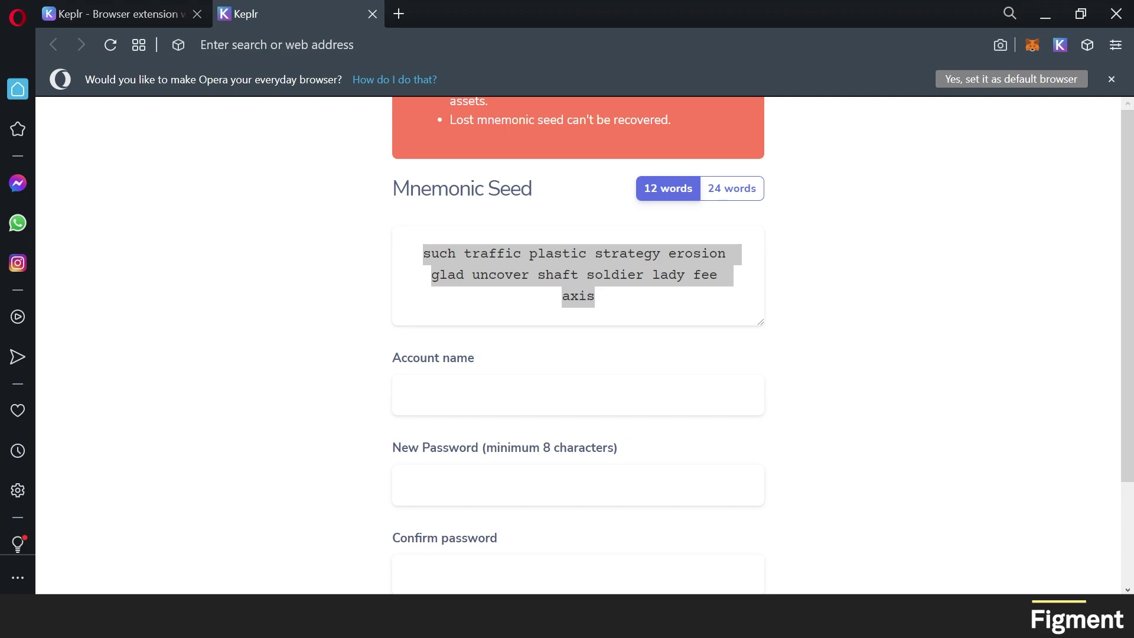
Name the account 'Kittencat' and enter the new wallet password.
{"action": "key", "text": "Tab"}
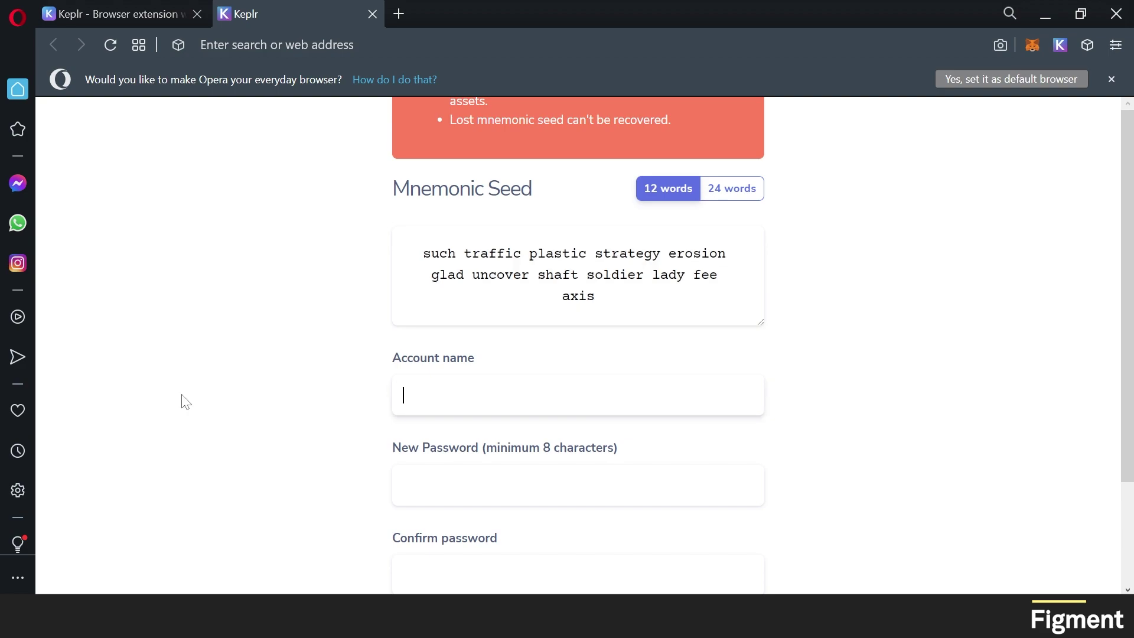
{"action": "type", "text": "Kittencat"}
{"action": "key", "text": "Tab"}
{"action": "scroll", "coordinate": [181, 399], "scroll_direction": "down", "scroll_amount": 3}
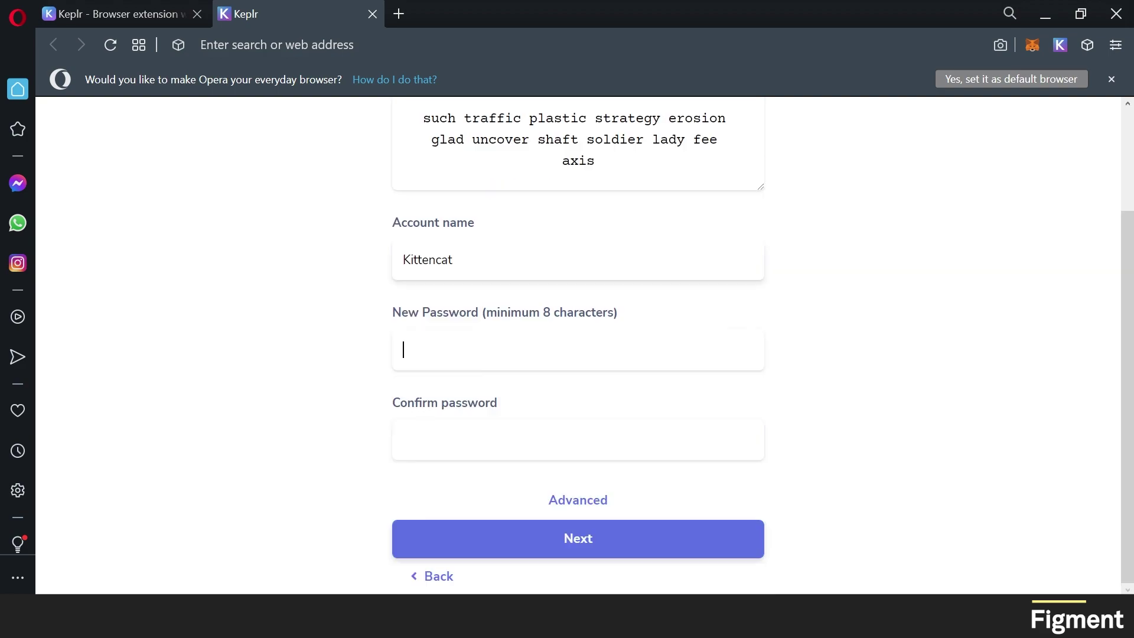
{"action": "type", "text": "•••••"}
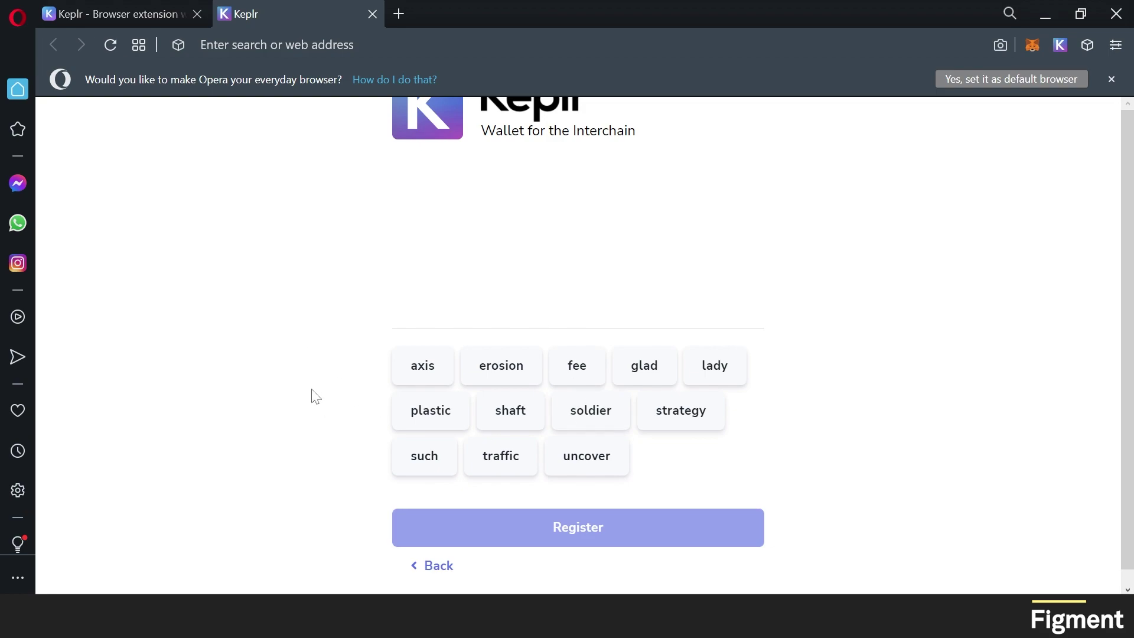
Confirm the seed words in order, register the account and finish setup.
{"action": "left_click", "coordinate": [418, 466]}
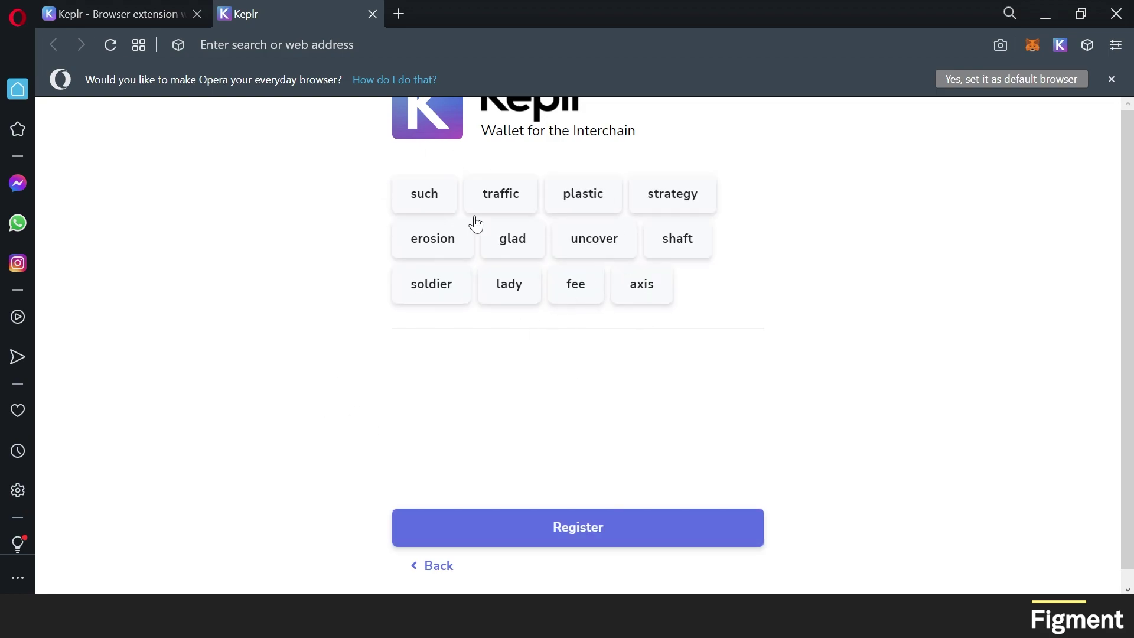
{"action": "left_click", "coordinate": [602, 538]}
{"action": "left_click", "coordinate": [544, 438]}
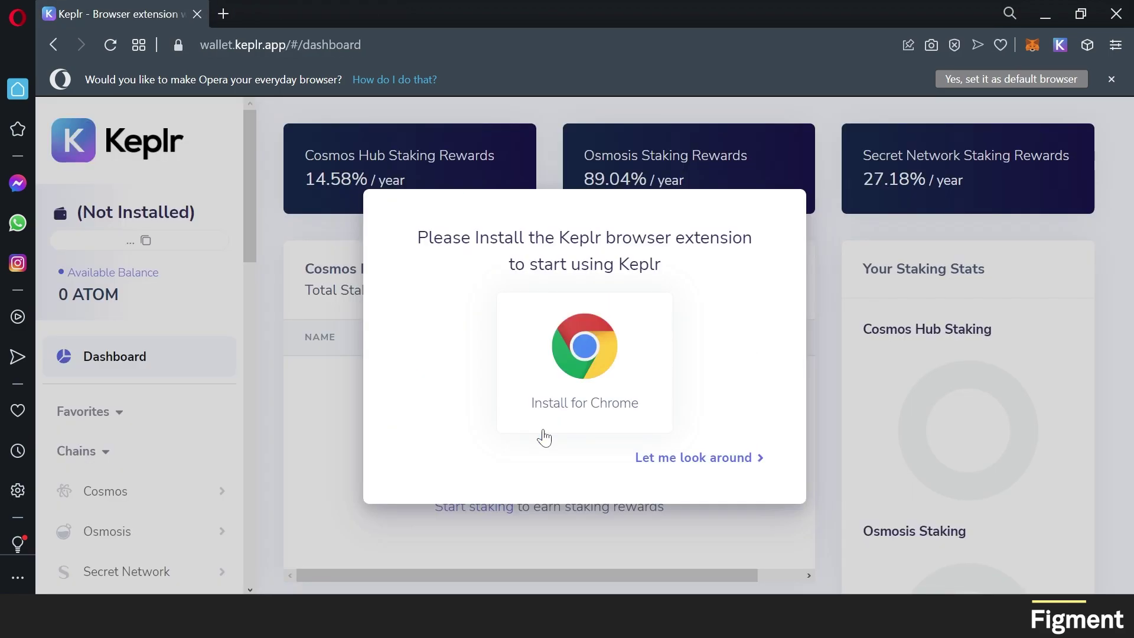
Check the new account's balance in the Keplr wallet popup, then close it.
{"action": "left_click", "coordinate": [1061, 45]}
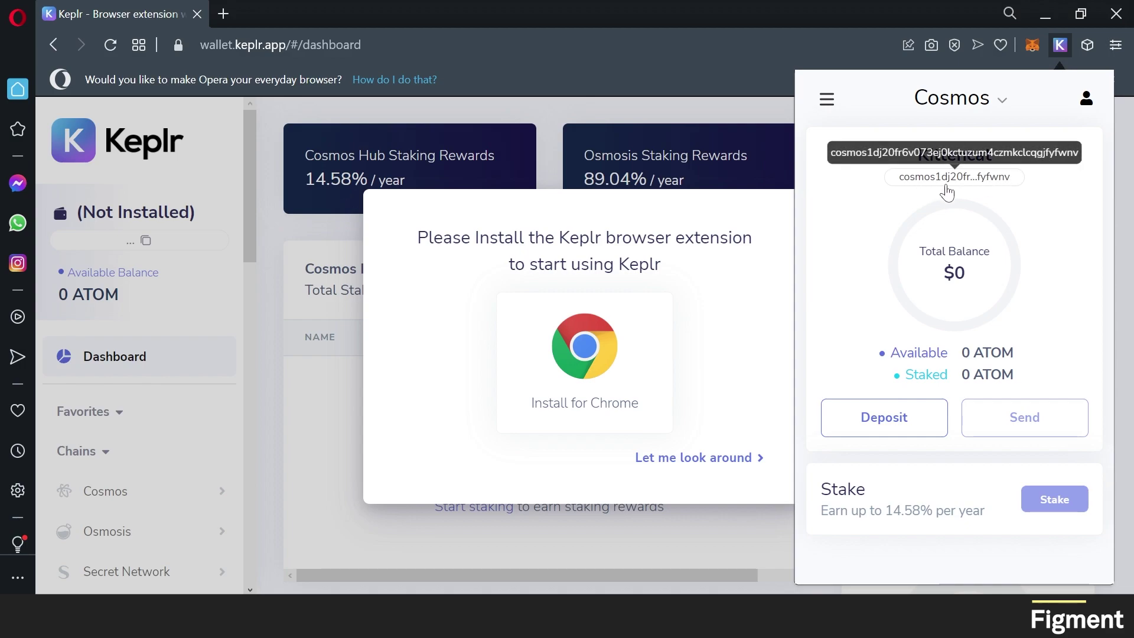
{"action": "left_click_drag", "start_coordinate": [962, 353], "coordinate": [919, 374]}
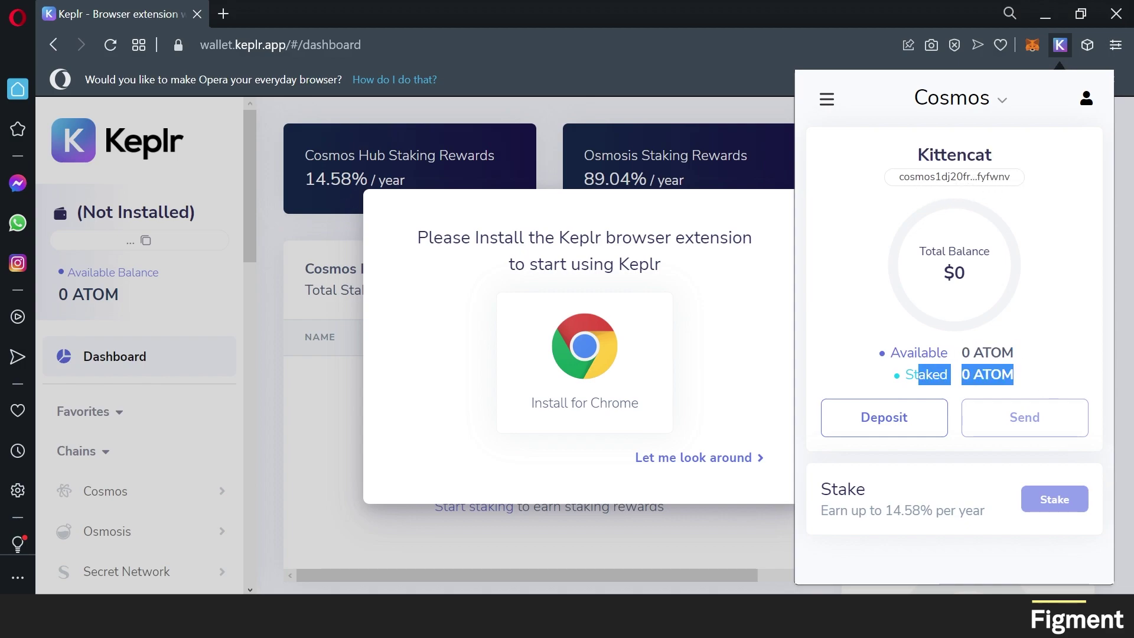
{"action": "left_click", "coordinate": [867, 368]}
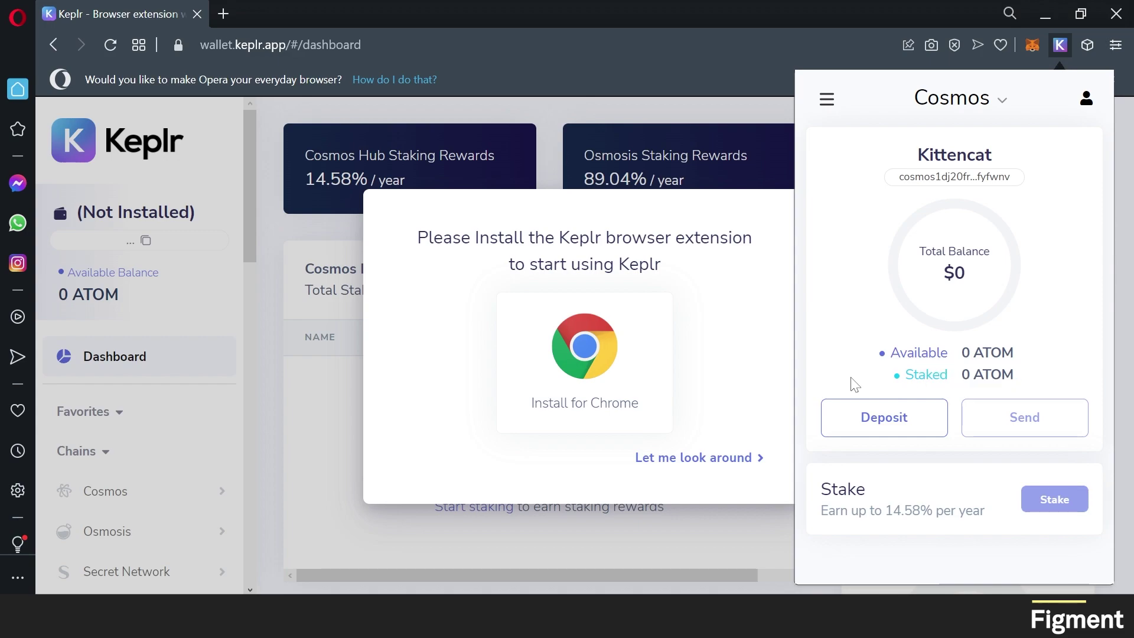
{"action": "mouse_move", "coordinate": [1071, 500]}
{"action": "left_click", "coordinate": [120, 388]}
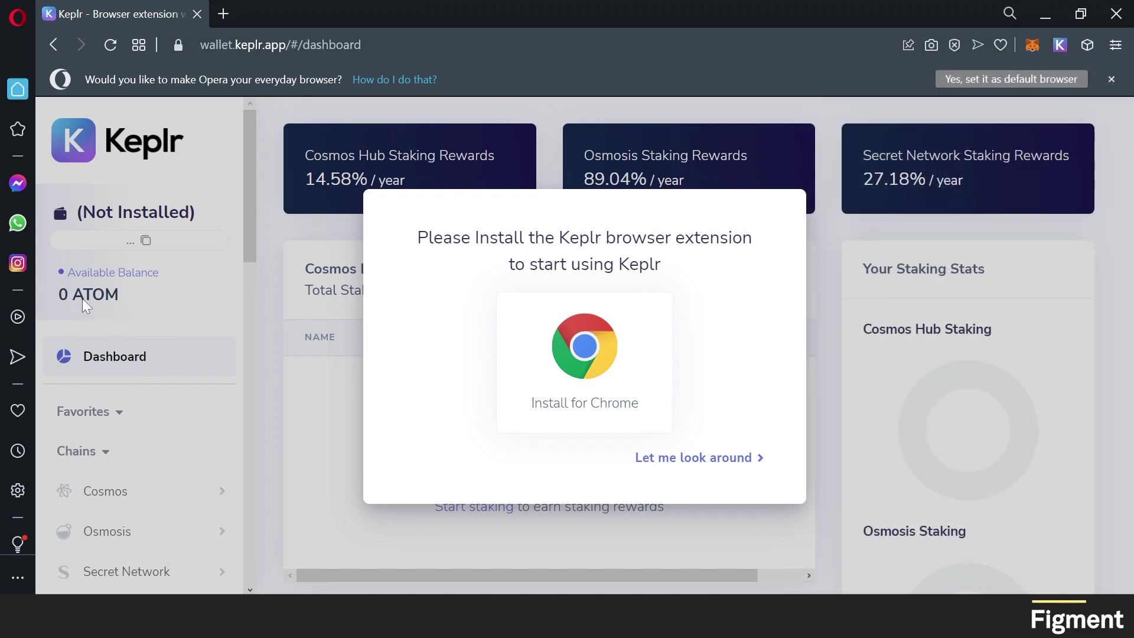
Open the Cosmos Hub staking page and copy the wallet's Cosmos address.
{"action": "left_click", "coordinate": [171, 165]}
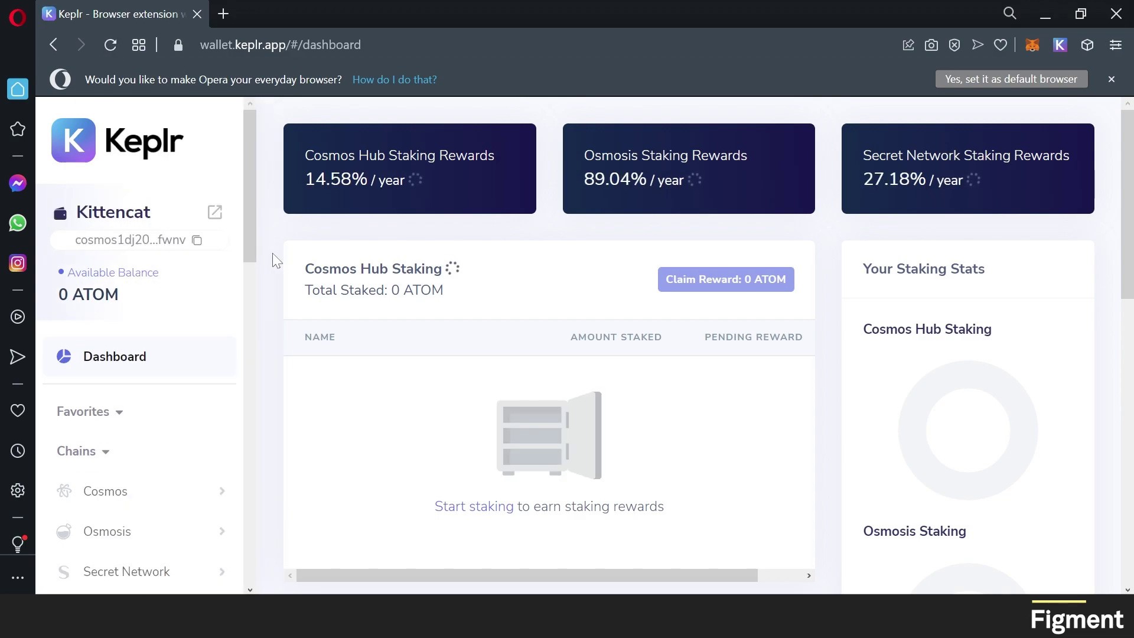
{"action": "left_click", "coordinate": [1061, 45]}
{"action": "left_click", "coordinate": [119, 491]}
{"action": "scroll", "coordinate": [118, 355], "scroll_direction": "down", "scroll_amount": 4}
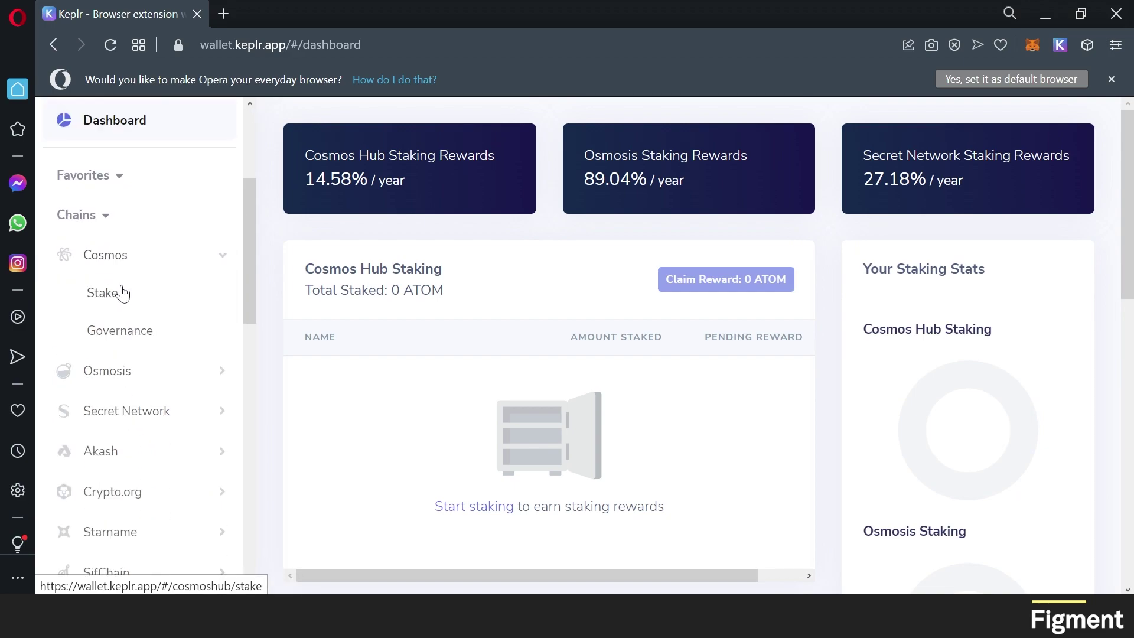
{"action": "left_click", "coordinate": [118, 298]}
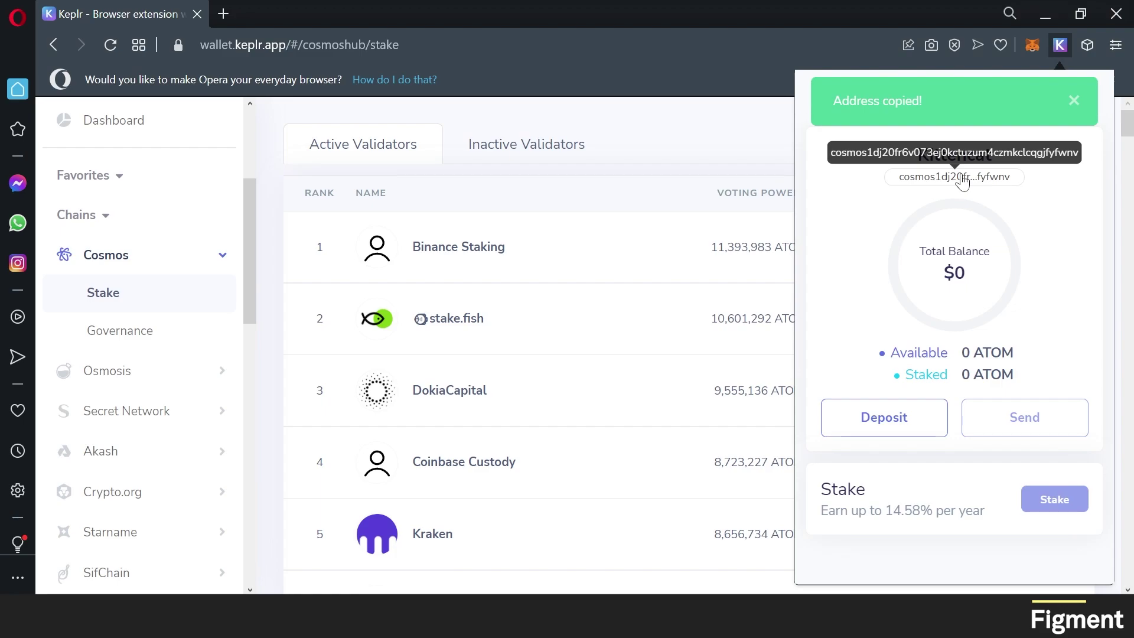
{"action": "left_click", "coordinate": [962, 177]}
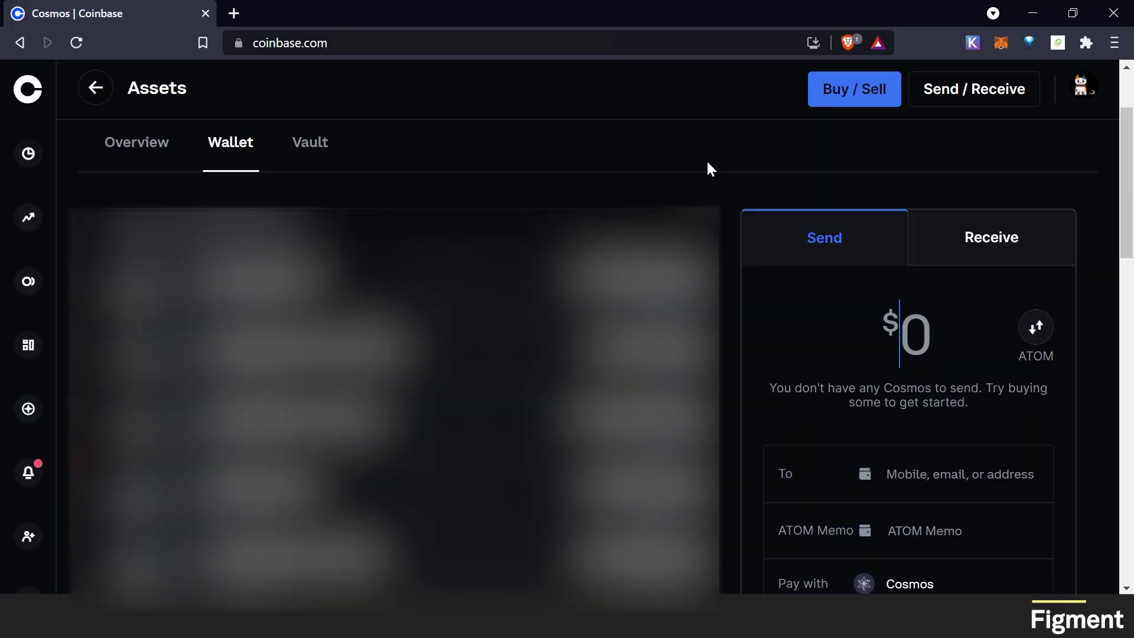
Enter 100 as the Coinbase send amount and paste the Keplr address as recipient.
{"action": "scroll", "coordinate": [966, 453], "scroll_direction": "up", "scroll_amount": 1}
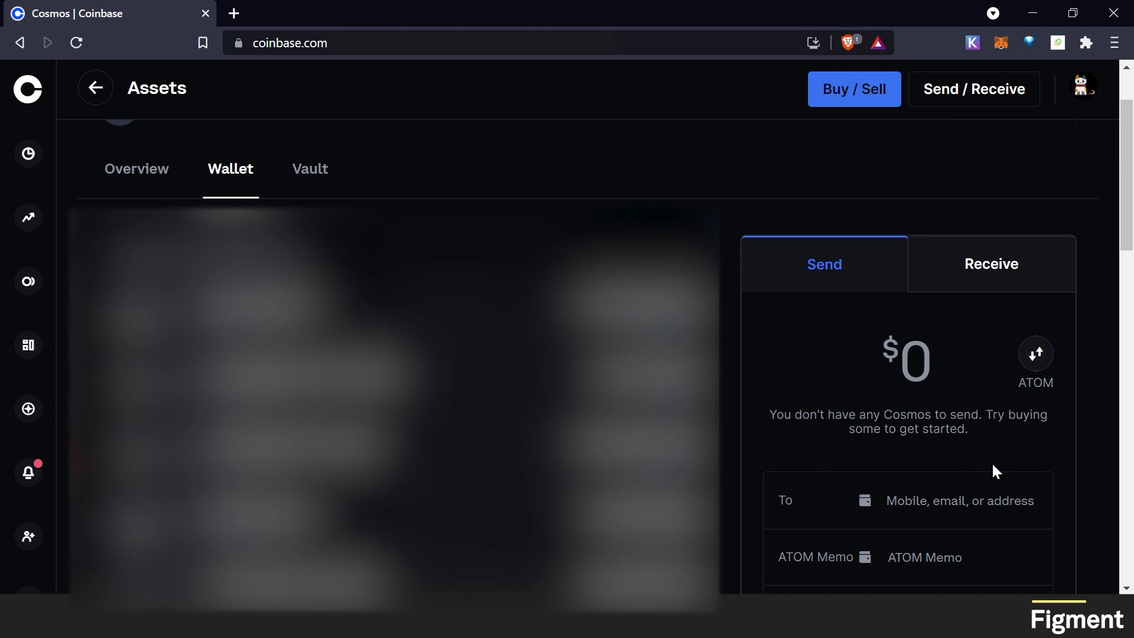
{"action": "type", "text": "100"}
{"action": "right_click", "coordinate": [895, 507]}
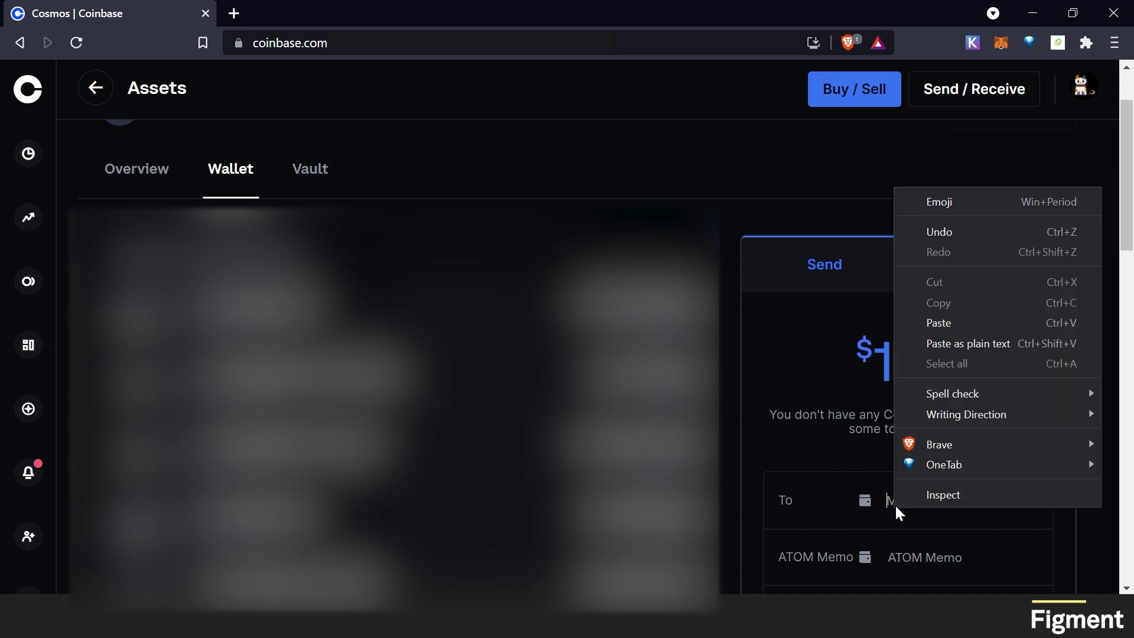
{"action": "left_click", "coordinate": [961, 323]}
{"action": "scroll", "coordinate": [917, 472], "scroll_direction": "down", "scroll_amount": 4}
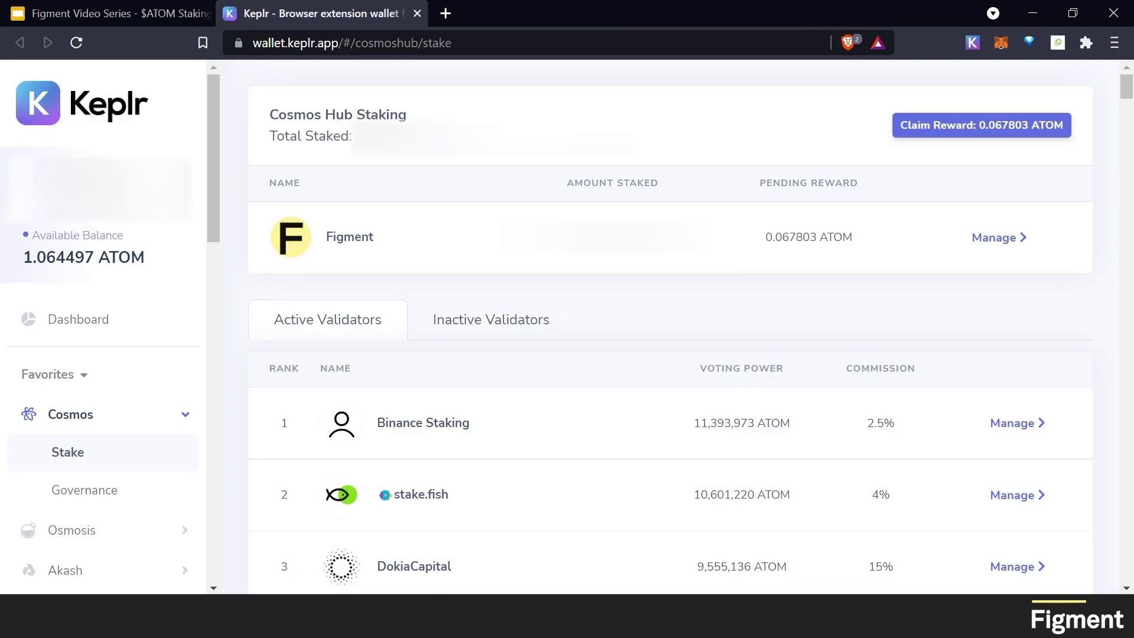
Highlight the 1.064497 ATOM available balance and the Figment delegation with pending reward.
{"action": "left_click_drag", "start_coordinate": [148, 258], "coordinate": [10, 259]}
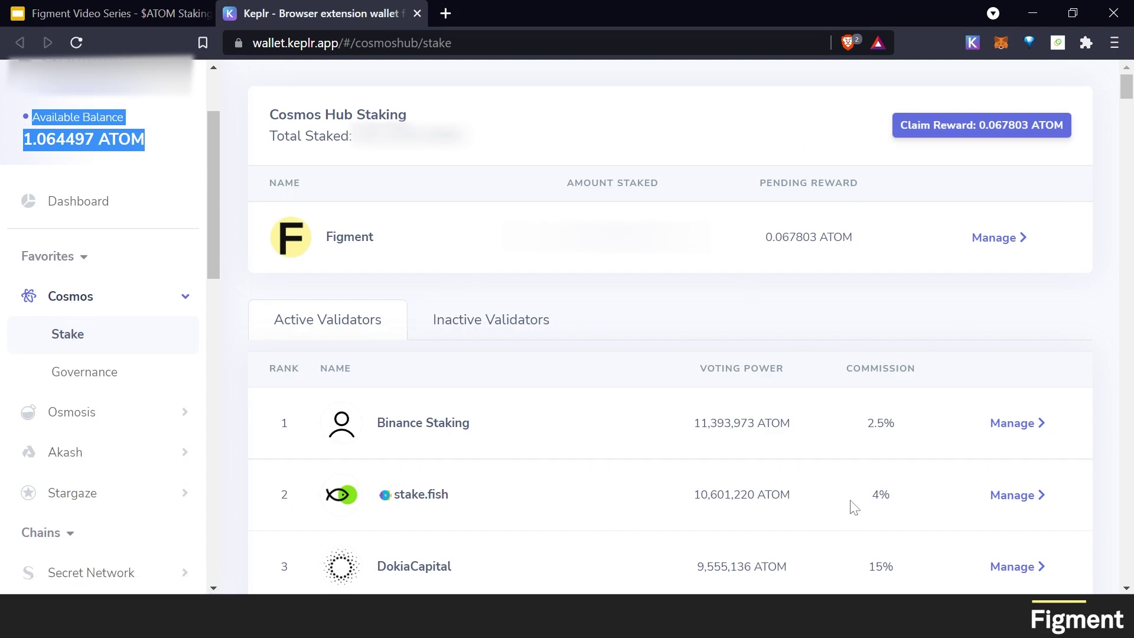
{"action": "left_click_drag", "start_coordinate": [327, 245], "coordinate": [983, 256]}
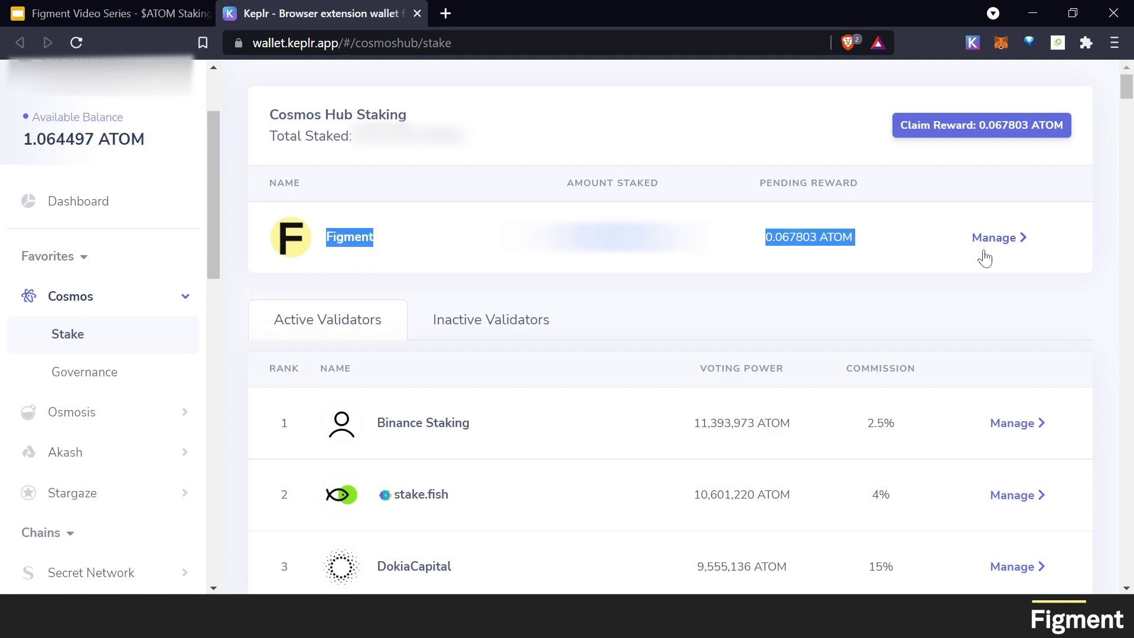
{"action": "left_click", "coordinate": [751, 243]}
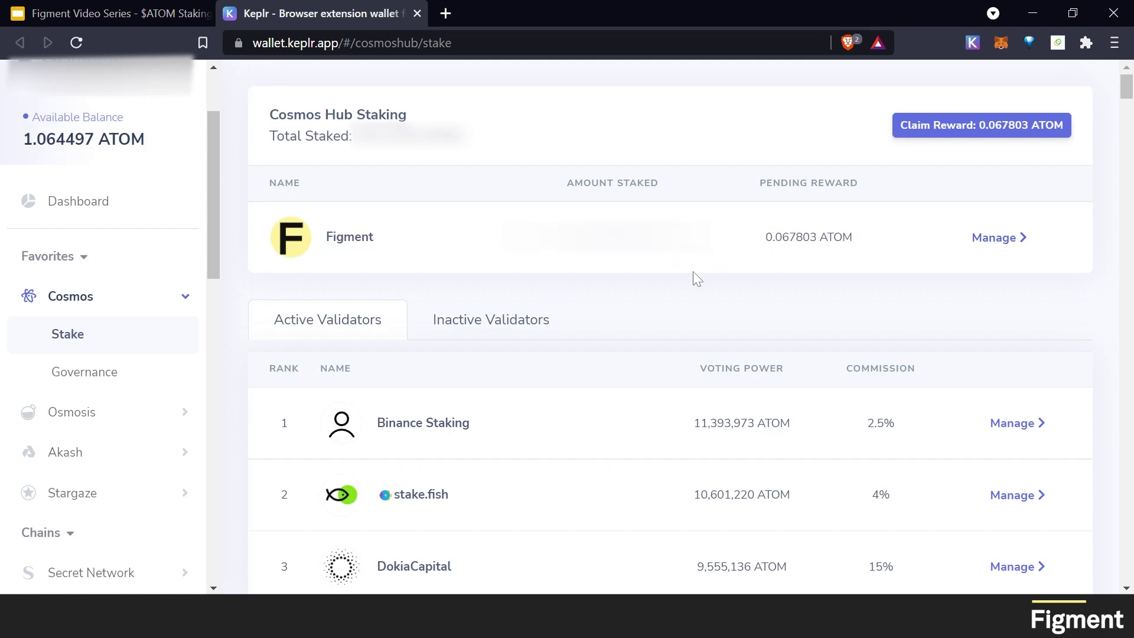
Scroll the Active Validators list to Figment and open its validator details.
{"action": "scroll", "coordinate": [511, 395], "scroll_direction": "down", "scroll_amount": 2}
{"action": "scroll", "coordinate": [474, 392], "scroll_direction": "down", "scroll_amount": 2}
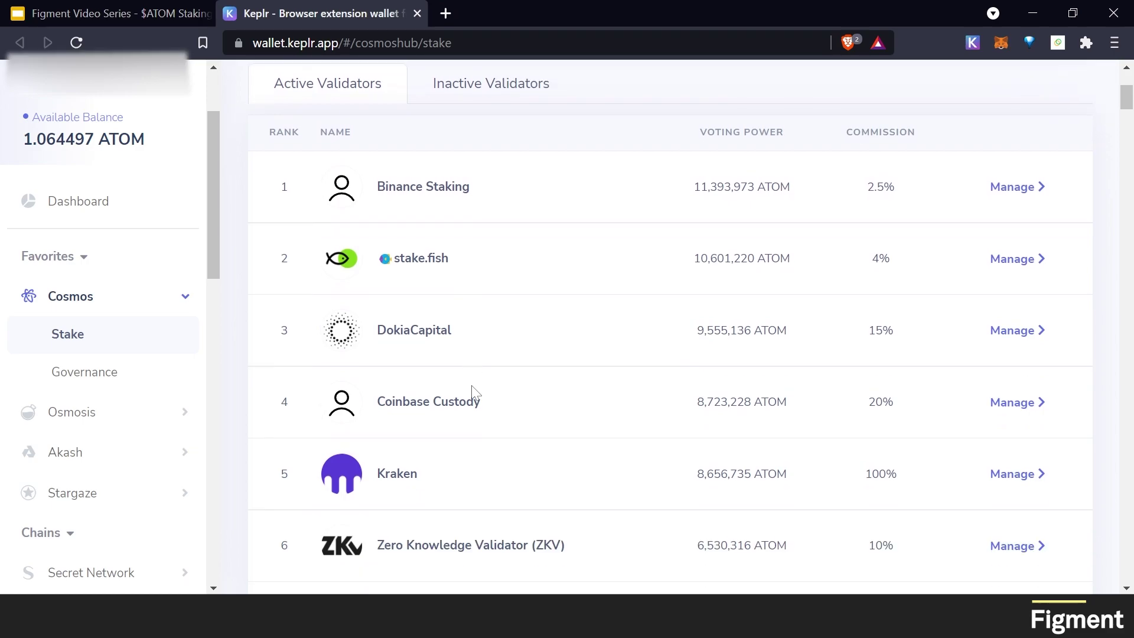
{"action": "scroll", "coordinate": [486, 425], "scroll_direction": "down", "scroll_amount": 8}
{"action": "scroll", "coordinate": [489, 430], "scroll_direction": "down", "scroll_amount": 10}
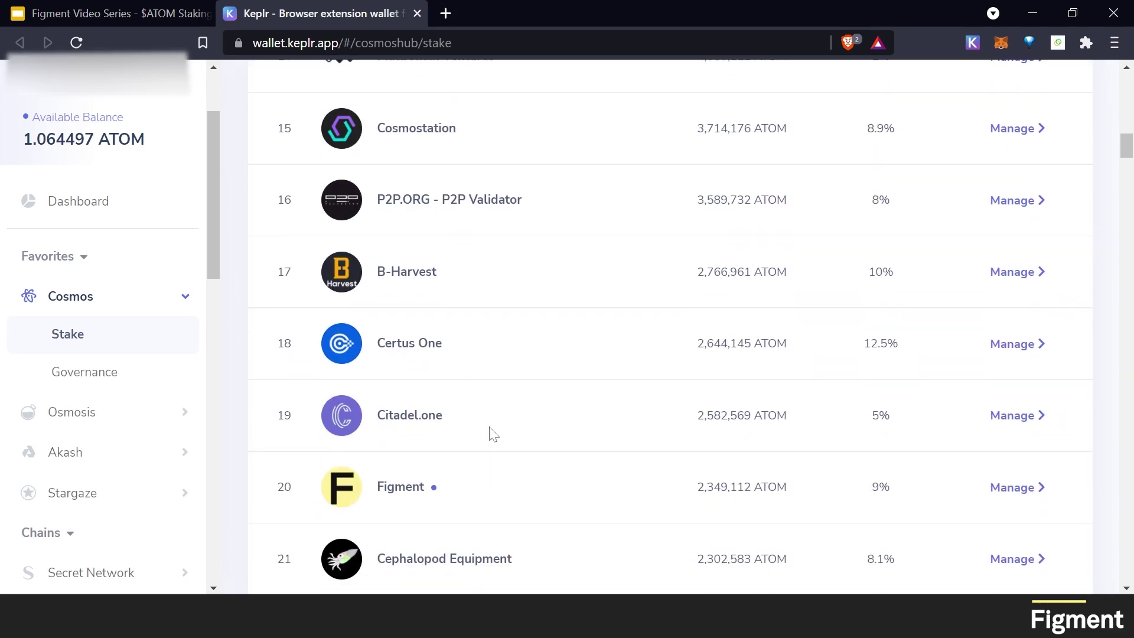
{"action": "left_click", "coordinate": [1008, 491]}
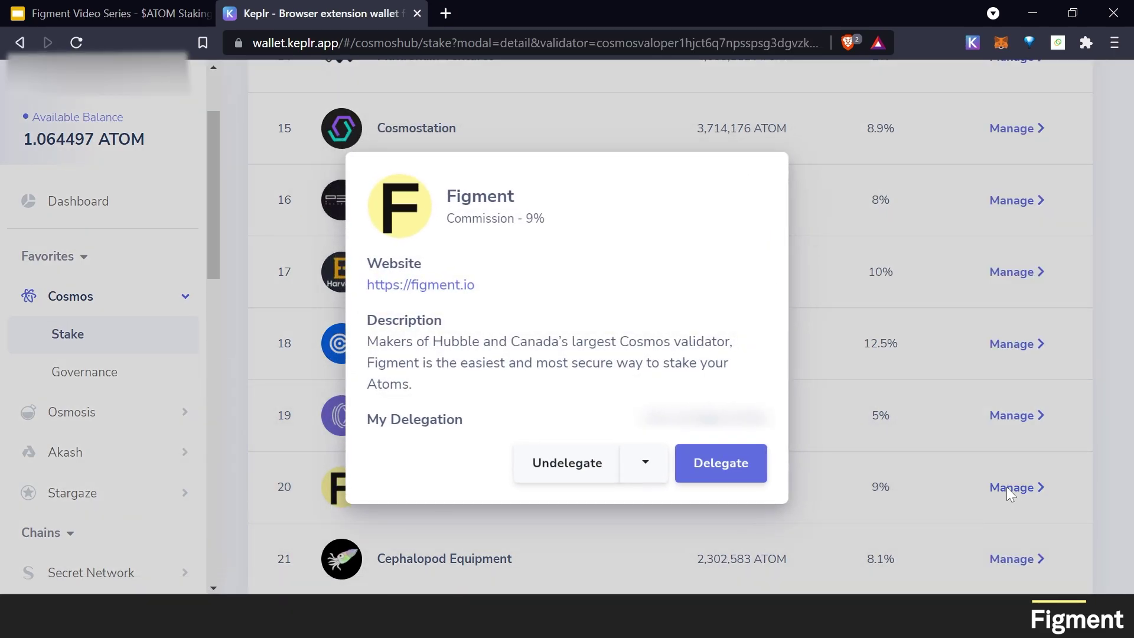
Delegate the maximum 1.058247 ATOM to Figment and approve the transaction.
{"action": "left_click", "coordinate": [720, 467]}
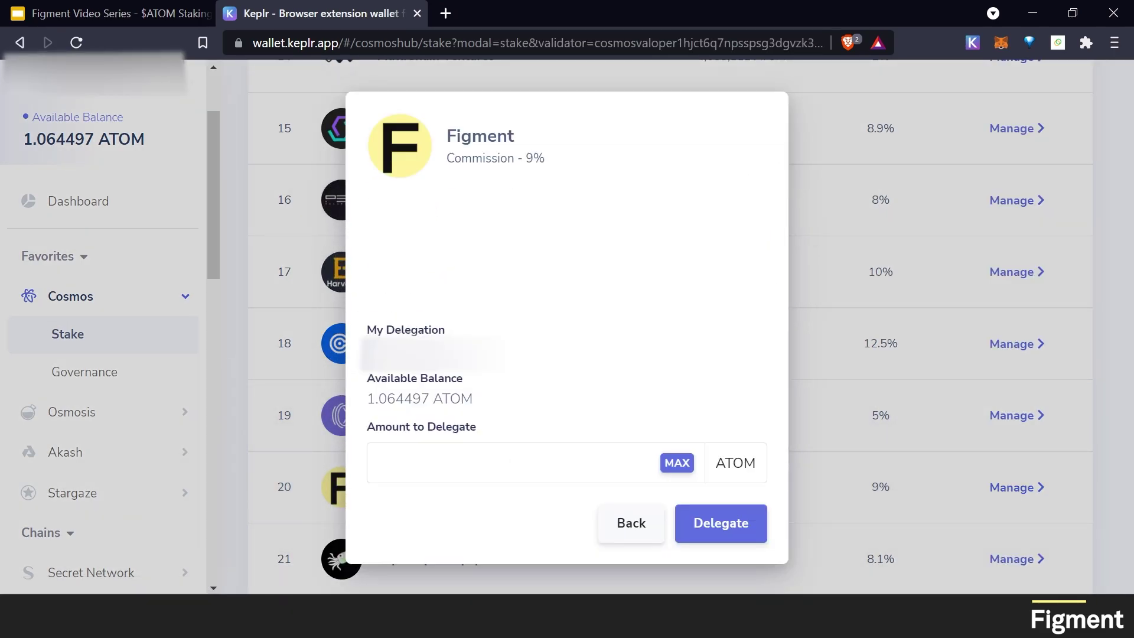
{"action": "left_click", "coordinate": [680, 466]}
{"action": "left_click", "coordinate": [721, 523]}
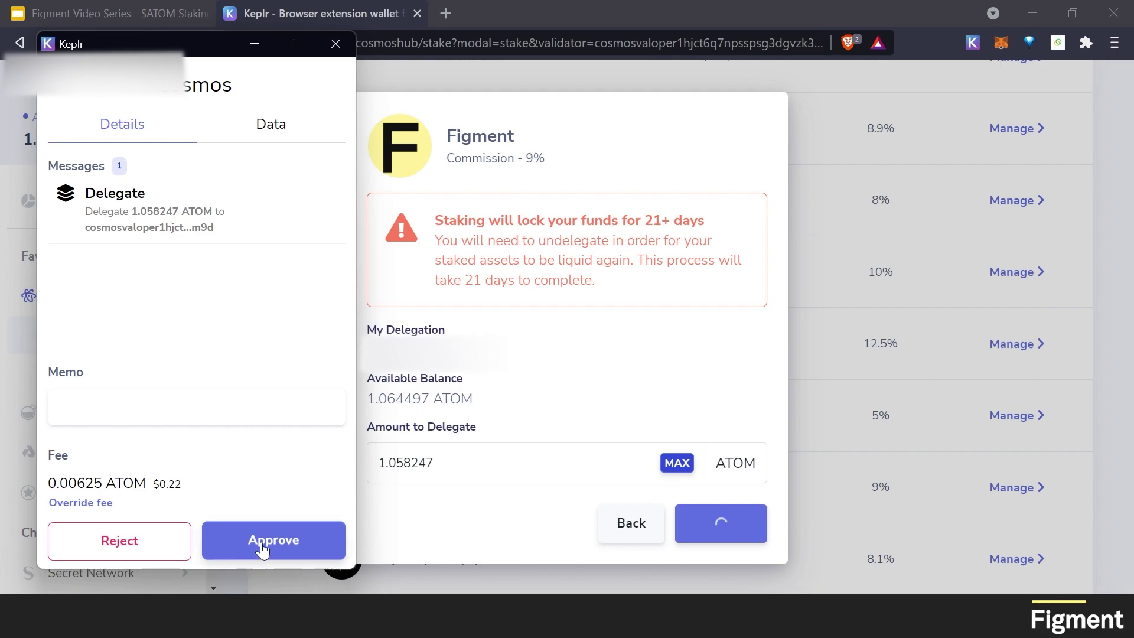
{"action": "left_click", "coordinate": [283, 540]}
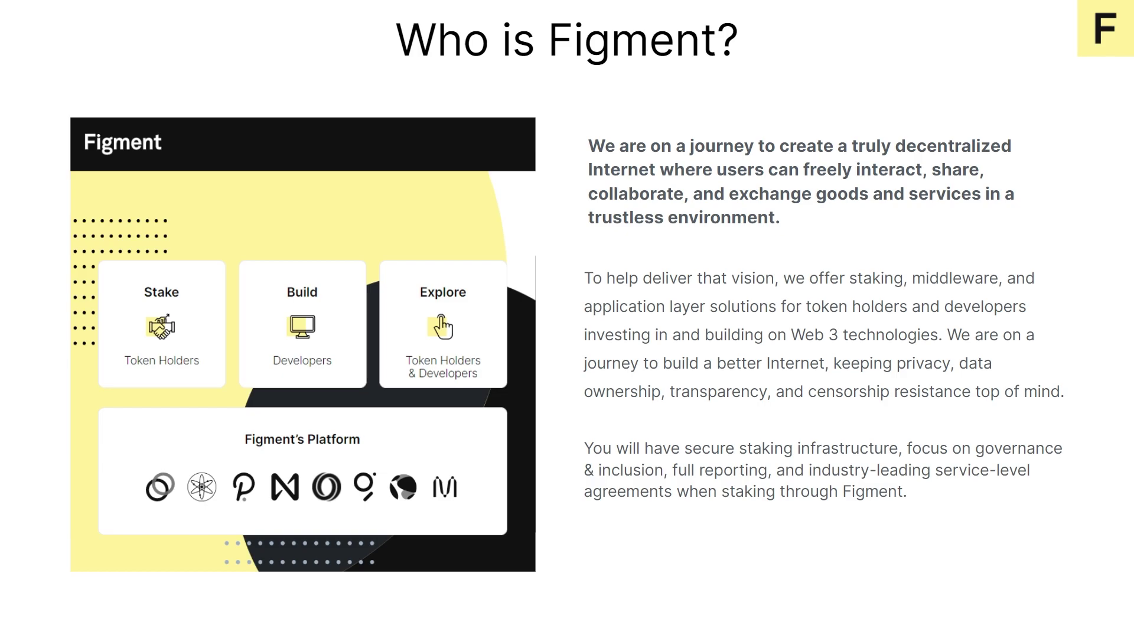
Advance to the 'Staking with Figment: Quick Facts' slide.
{"action": "key", "text": "Right"}
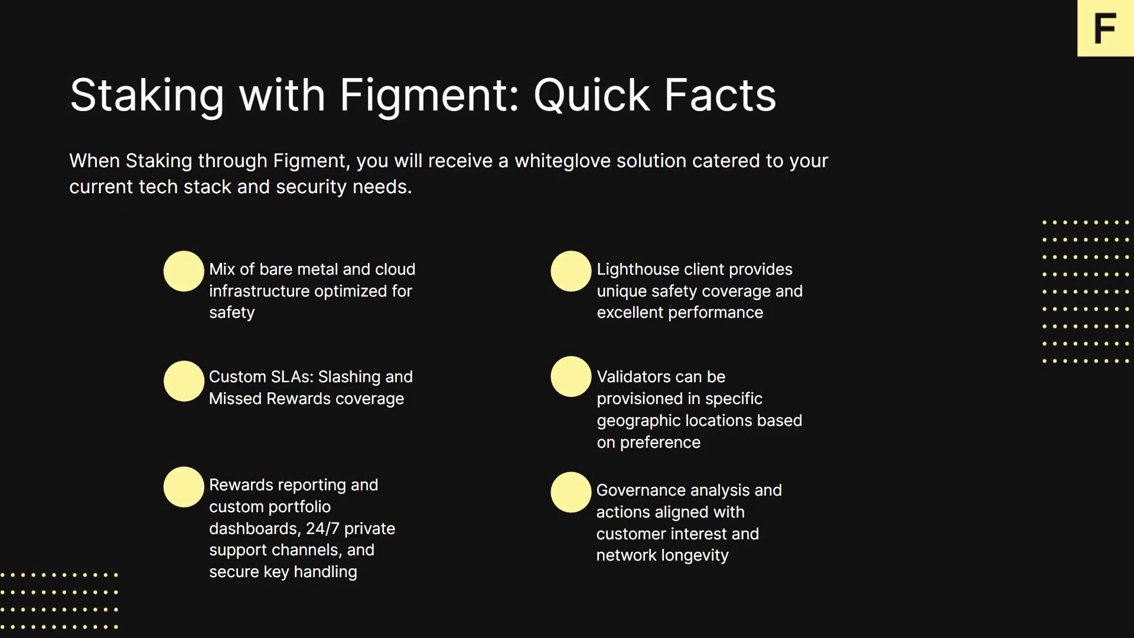